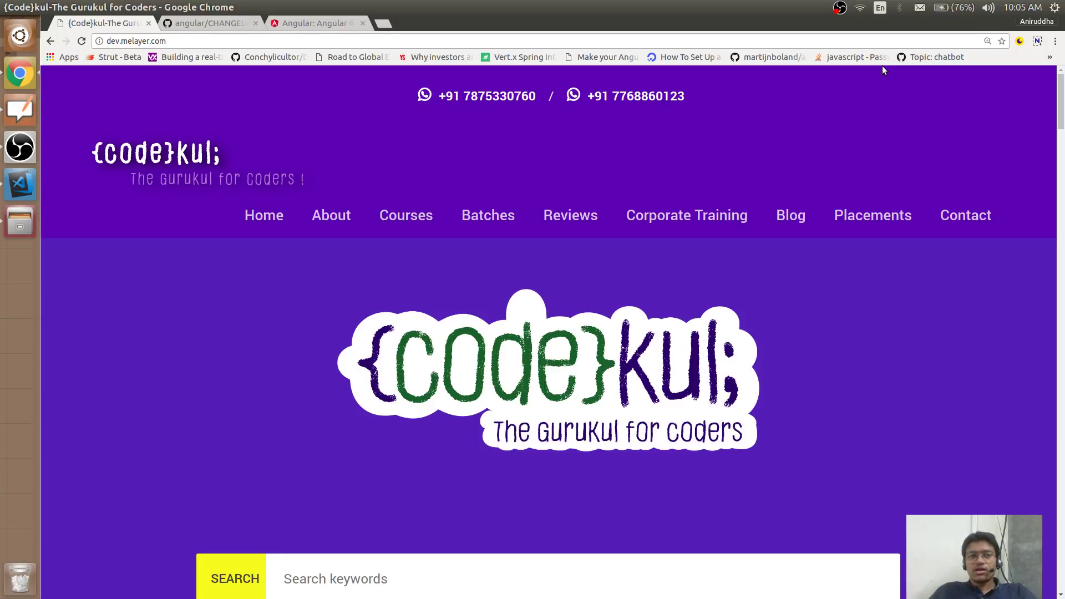
Step: Go to the Angular CHANGELOG tab, scroll to the top and highlight the angular/angular repository name
{"action": "left_click", "coordinate": [220, 25]}
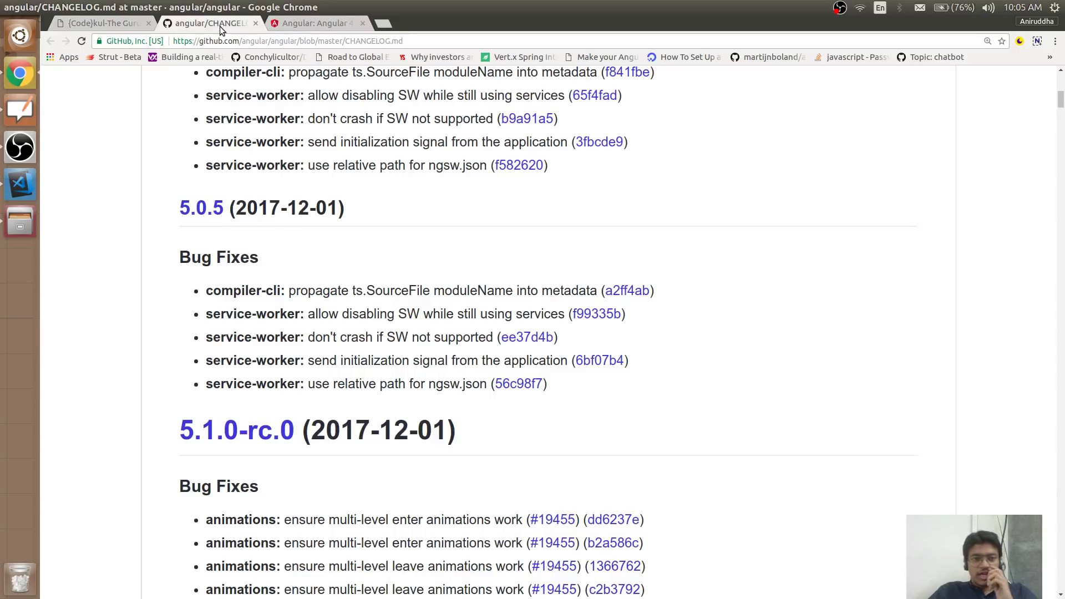
{"action": "scroll", "coordinate": [415, 371], "scroll_direction": "up", "scroll_amount": 3}
{"action": "scroll", "coordinate": [415, 370], "scroll_direction": "up", "scroll_amount": 15}
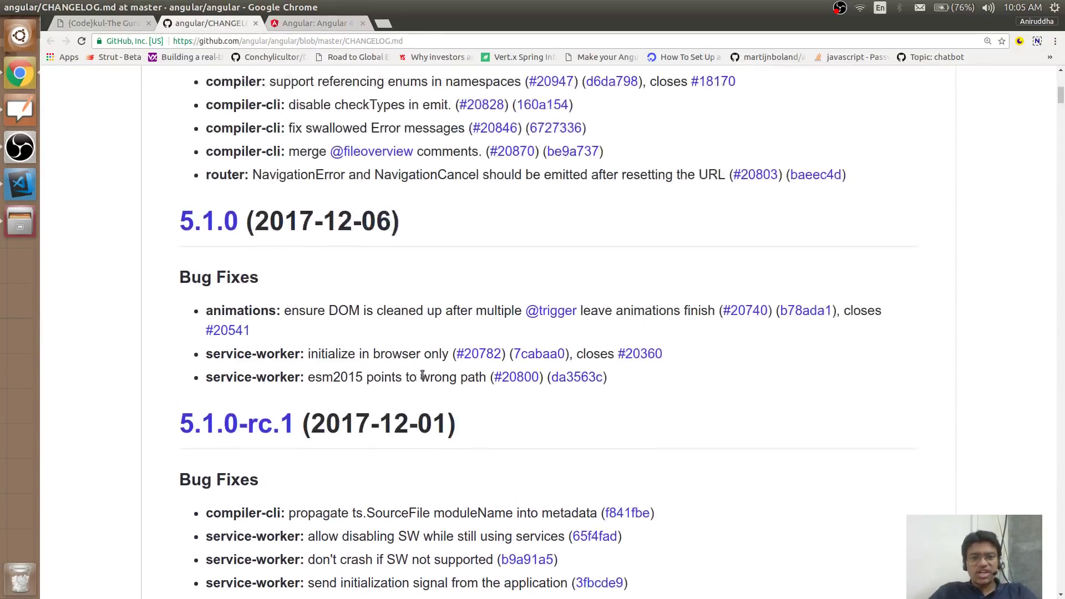
{"action": "scroll", "coordinate": [438, 386], "scroll_direction": "up", "scroll_amount": 3}
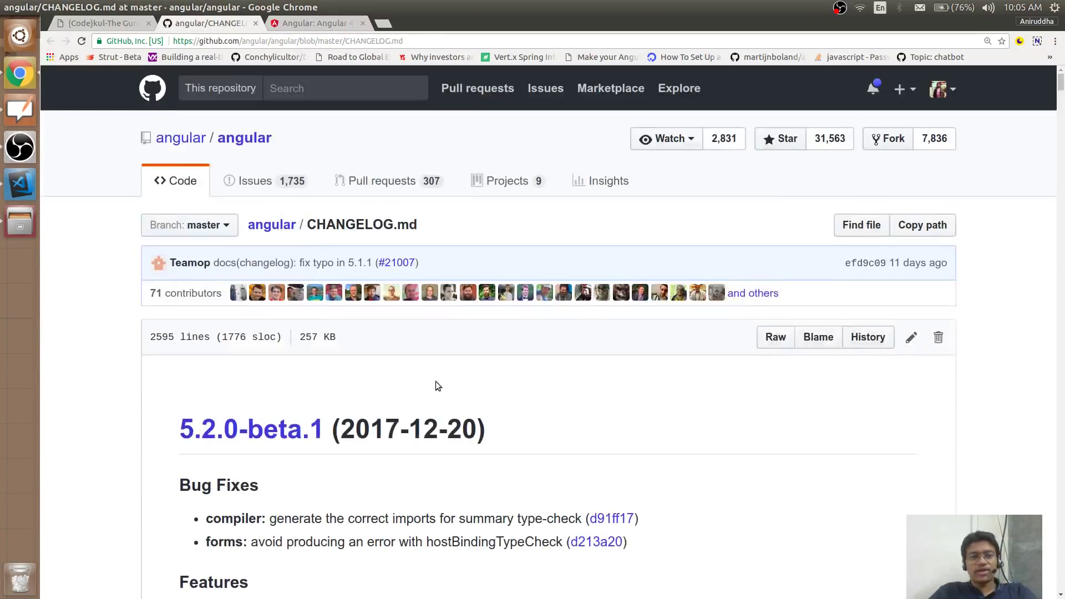
{"action": "left_click_drag", "start_coordinate": [296, 145], "coordinate": [159, 142]}
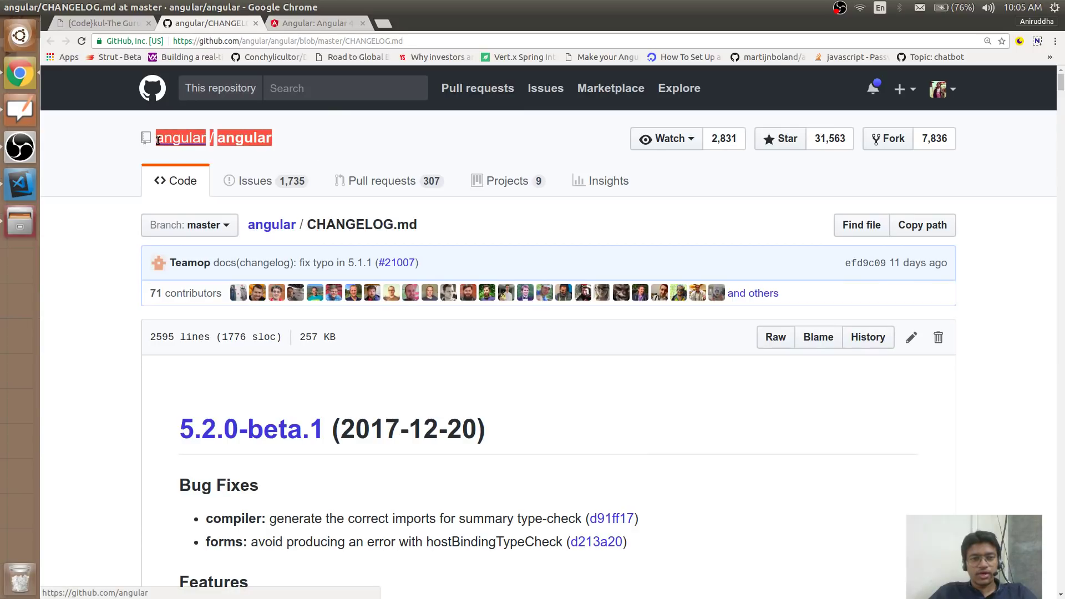
{"action": "left_click", "coordinate": [159, 142]}
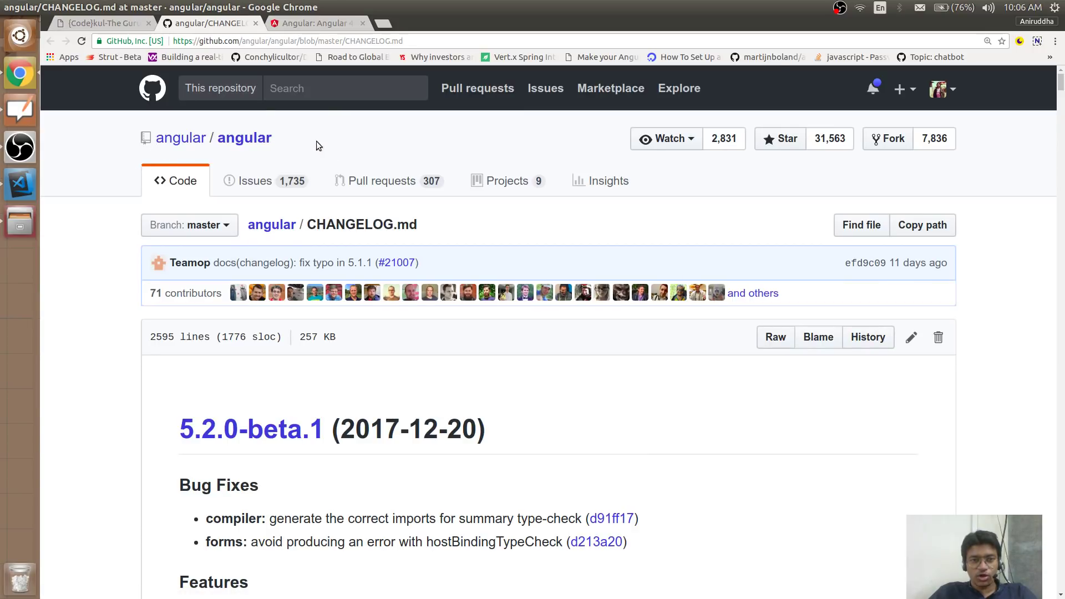
Step: Highlight the 5.1.1 bug fixes, then read down the releases to the 5.0.3 bug fixes
{"action": "scroll", "coordinate": [368, 252], "scroll_direction": "down", "scroll_amount": 6}
{"action": "scroll", "coordinate": [367, 252], "scroll_direction": "up", "scroll_amount": 3}
{"action": "left_click_drag", "start_coordinate": [179, 166], "coordinate": [370, 165]}
{"action": "scroll", "coordinate": [362, 263], "scroll_direction": "down", "scroll_amount": 1}
{"action": "scroll", "coordinate": [362, 262], "scroll_direction": "down", "scroll_amount": 13}
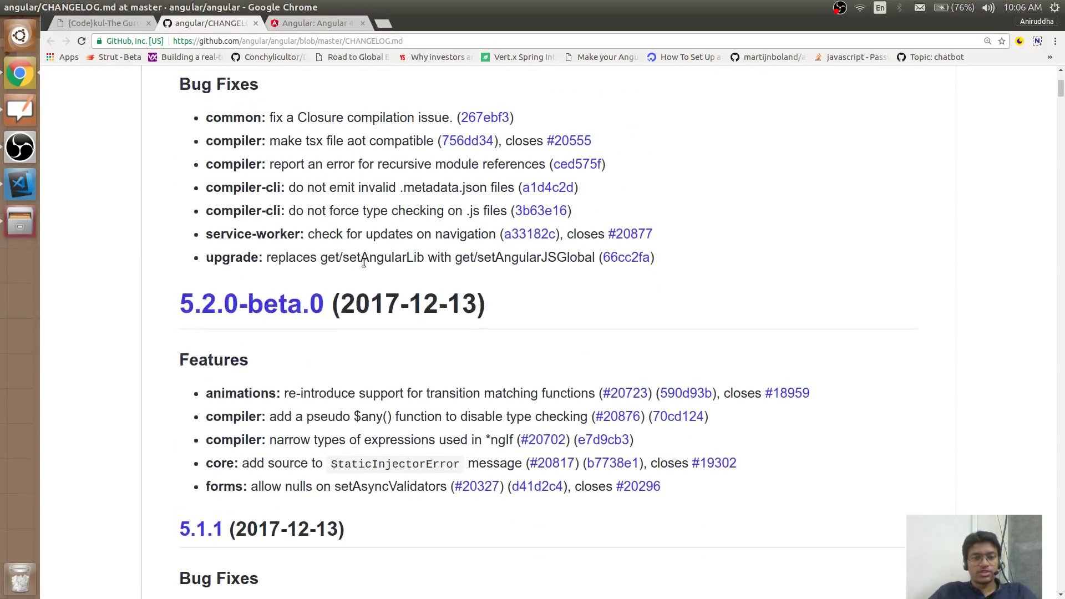
{"action": "left_click_drag", "start_coordinate": [172, 167], "coordinate": [464, 419]}
{"action": "scroll", "coordinate": [464, 419], "scroll_direction": "down", "scroll_amount": 15}
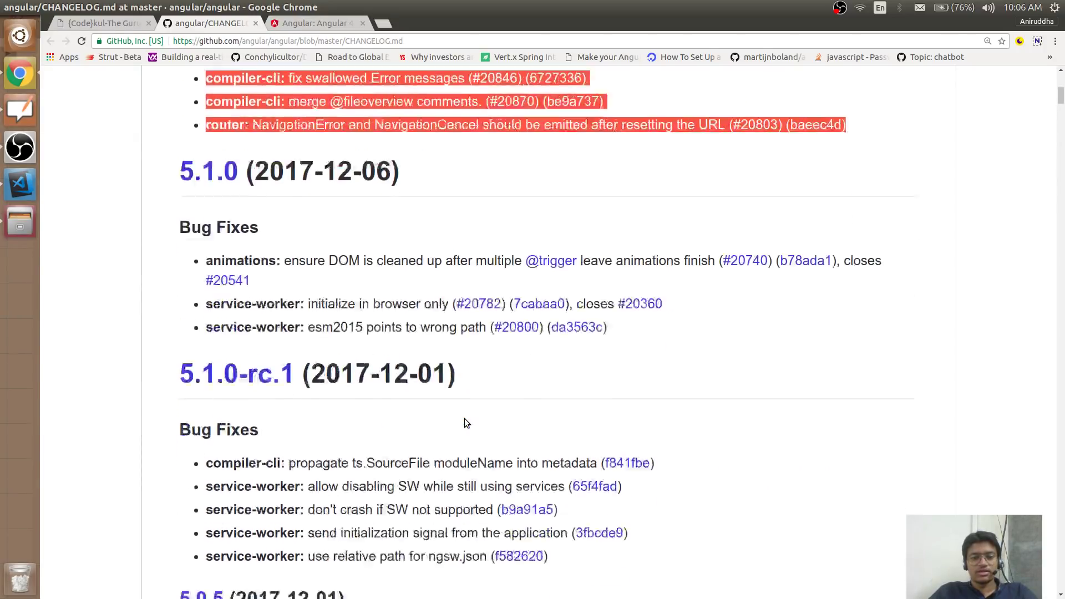
{"action": "scroll", "coordinate": [465, 422], "scroll_direction": "down", "scroll_amount": 11}
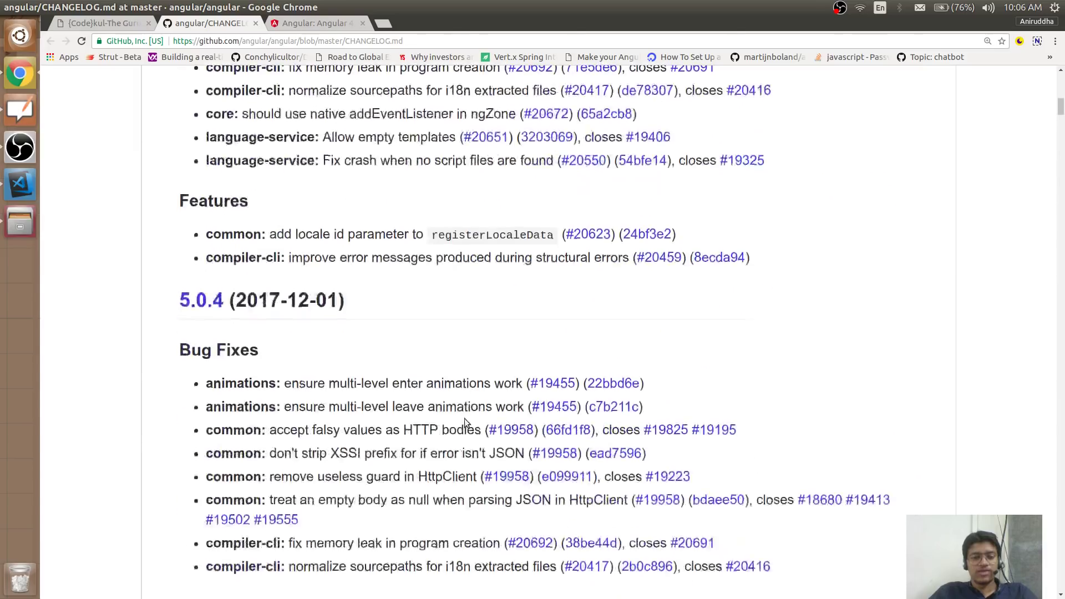
{"action": "scroll", "coordinate": [465, 420], "scroll_direction": "down", "scroll_amount": 7}
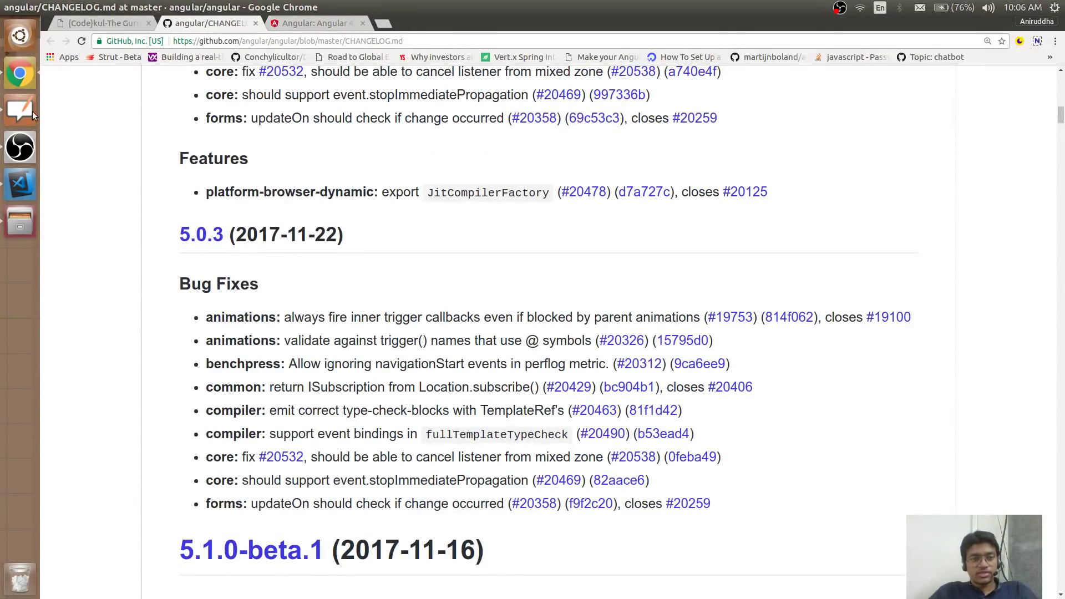
Step: Bring up the OpenBoard board listing Angular 2, Angular 4 and Angular 5 features side by side
{"action": "left_click", "coordinate": [29, 109]}
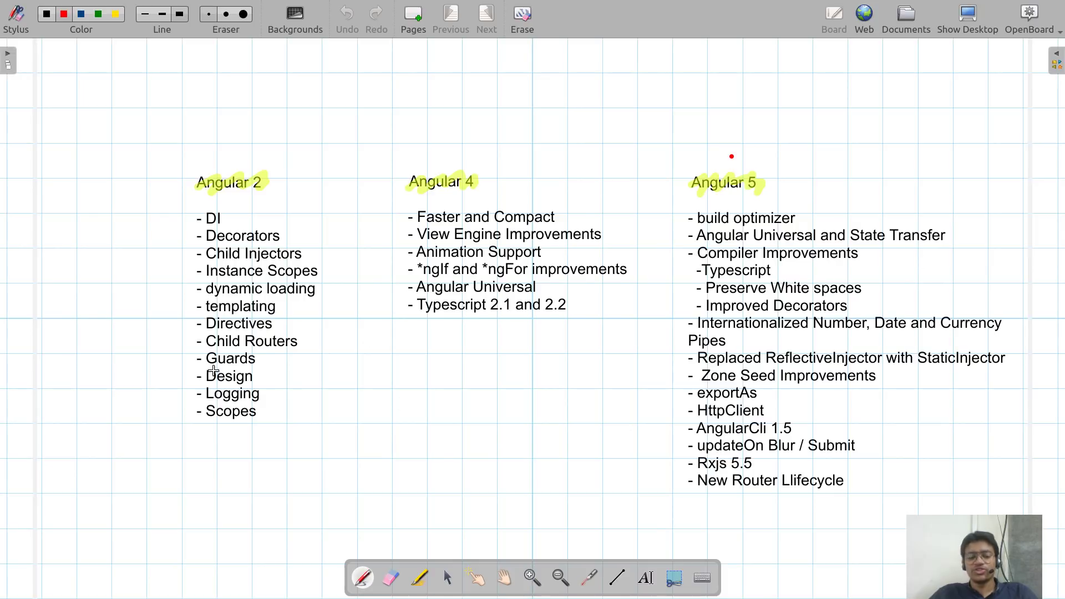
Step: In rvw.component.html, circle the line 1 *ngFor in red and add an 'index as' clause after rvws
{"action": "key", "text": "alt+Tab"}
{"action": "key", "text": "alt+Tab"}
{"action": "key", "text": "alt+Tab"}
{"action": "key", "text": "alt+Tab"}
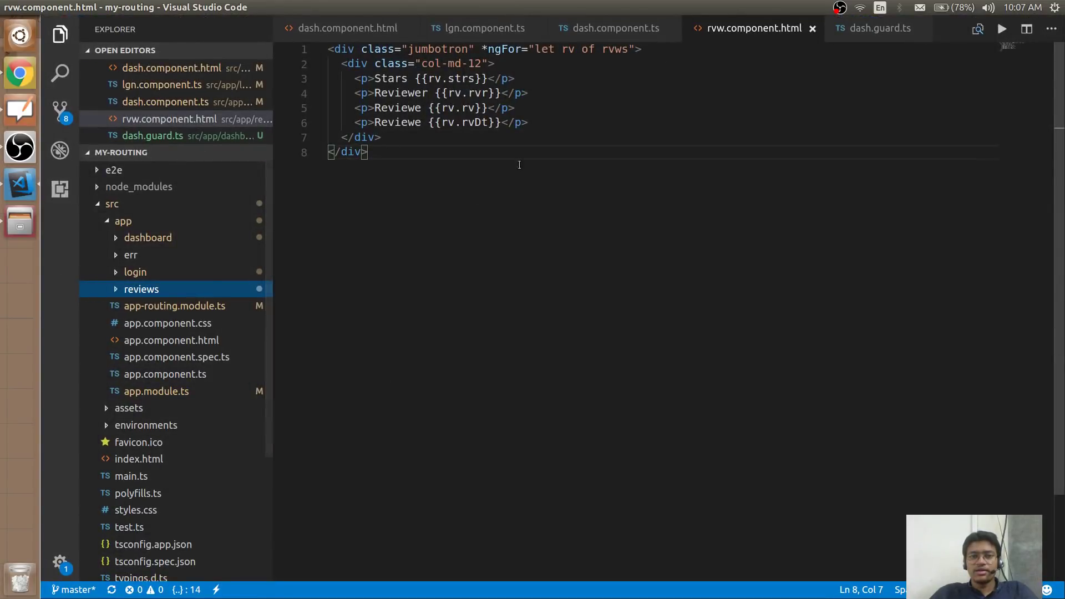
{"action": "mouse_move", "coordinate": [491, 40]}
{"action": "left_mouse_down"}
{"action": "mouse_move", "coordinate": [483, 65]}
{"action": "mouse_move", "coordinate": [580, 78]}
{"action": "mouse_move", "coordinate": [638, 49]}
{"action": "mouse_move", "coordinate": [597, 32]}
{"action": "mouse_move", "coordinate": [490, 43]}
{"action": "left_mouse_up"}
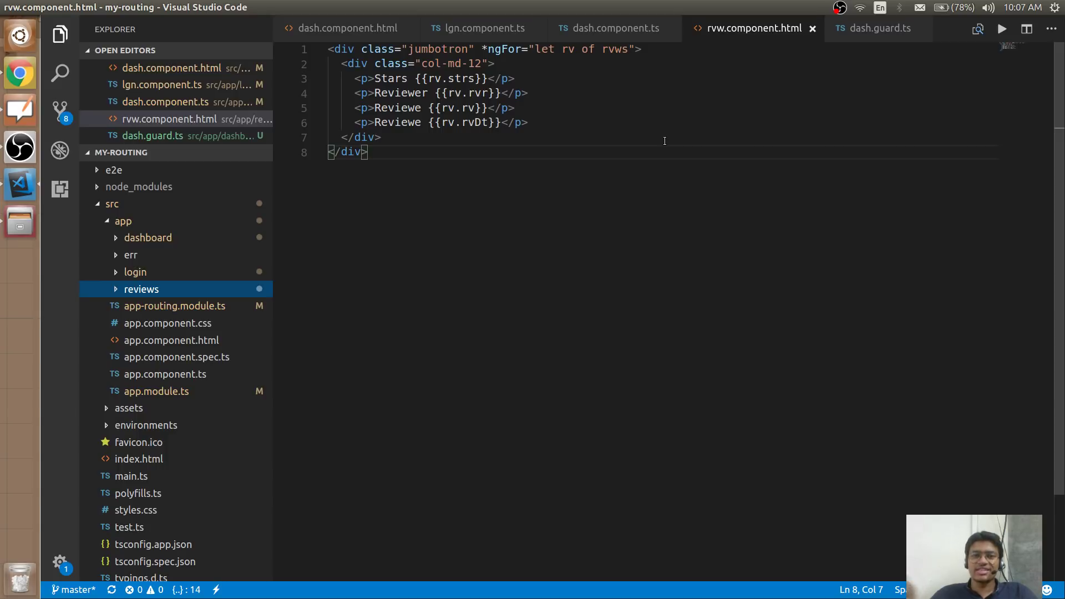
{"action": "left_click", "coordinate": [631, 49]}
{"action": "type", "text": "; ine"}
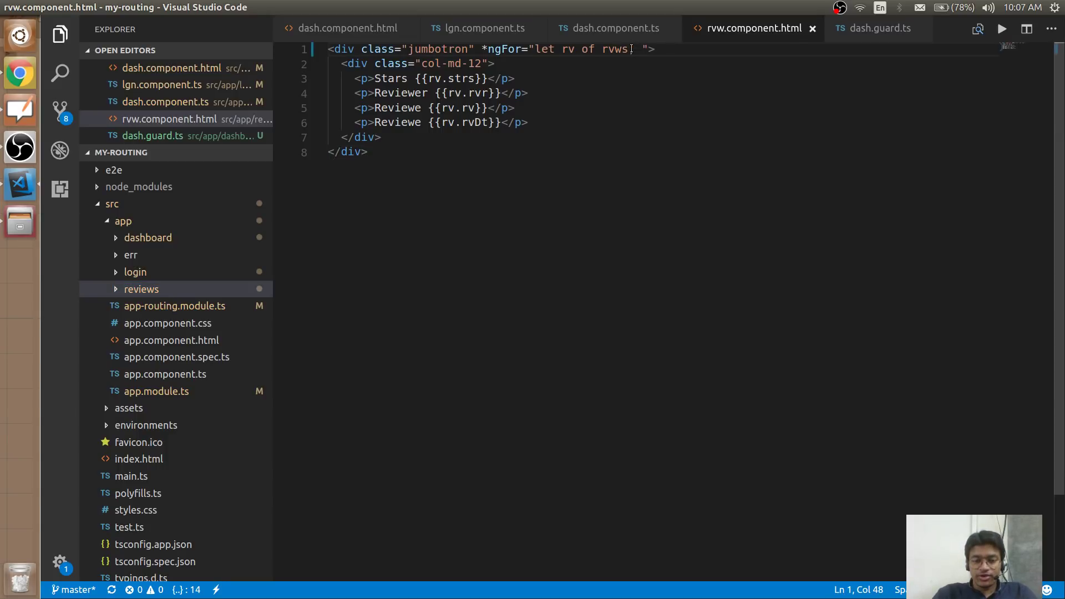
{"action": "type", "text": "dex as"}
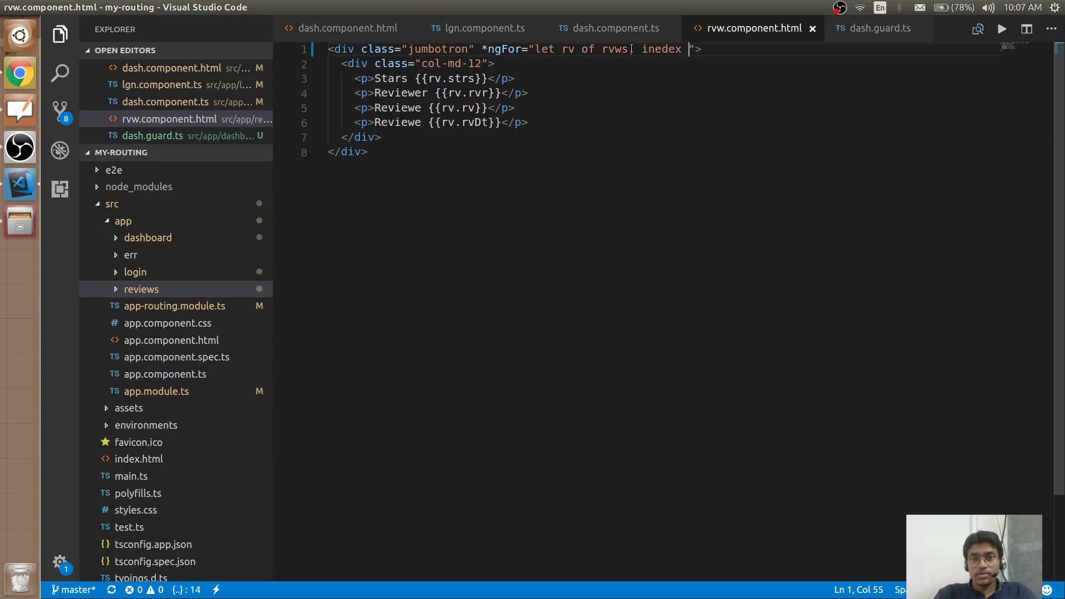
{"action": "key", "text": "BackSpace"}
{"action": "key", "text": "BackSpace"}
{"action": "key", "text": "BackSpace"}
{"action": "key", "text": "BackSpace"}
{"action": "key", "text": "BackSpace"}
{"action": "key", "text": "BackSpace"}
{"action": "key", "text": "BackSpace"}
{"action": "type", "text": "dex"}
{"action": "type", "text": " as in"}
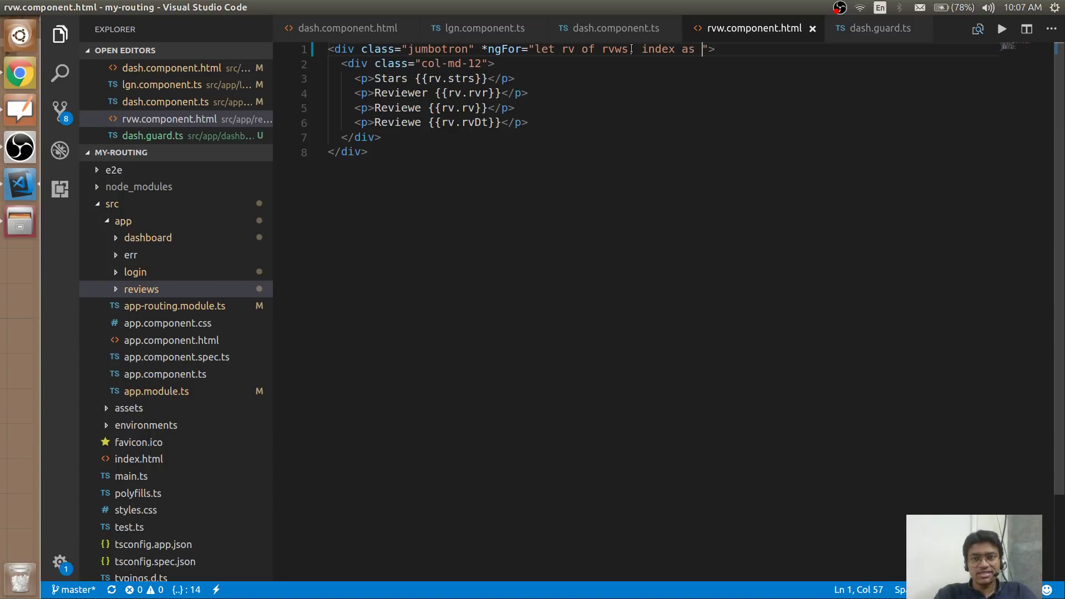
{"action": "key", "text": "BackSpace"}
Step: Delete the added index clause so the ngFor reads let rv of rvws again
{"action": "left_click", "coordinate": [631, 49]}
{"action": "type", "text": ";"}
{"action": "left_click", "coordinate": [684, 49]}
{"action": "left_click_drag", "start_coordinate": [686, 50], "coordinate": [712, 52]}
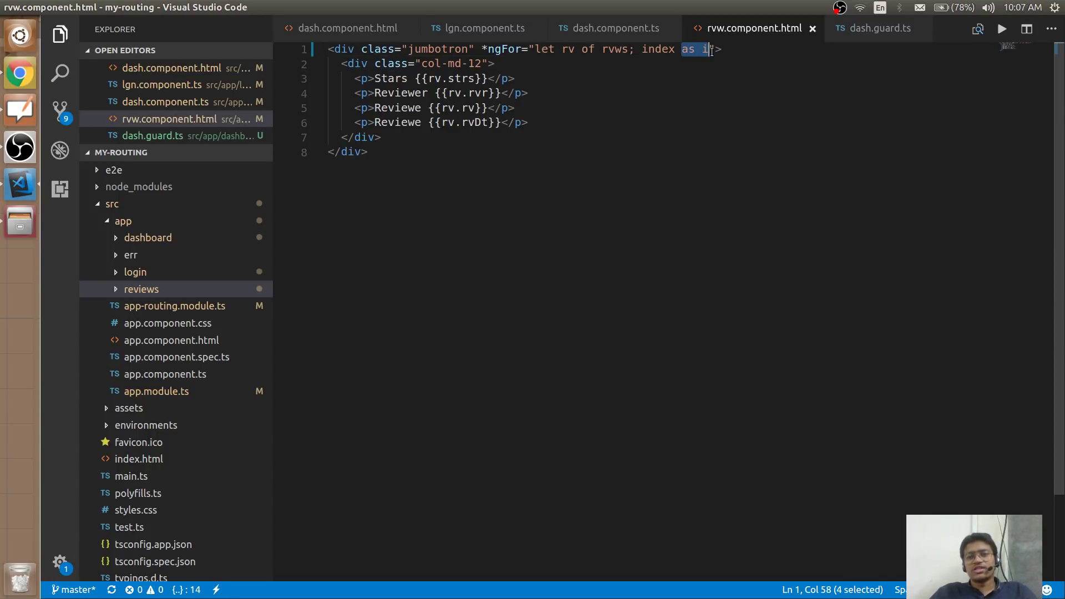
{"action": "key", "text": "BackSpace"}
{"action": "key", "text": "BackSpace"}
{"action": "key", "text": "BackSpace"}
{"action": "key", "text": "BackSpace"}
{"action": "key", "text": "BackSpace"}
{"action": "key", "text": "BackSpace"}
{"action": "key", "text": "BackSpace"}
{"action": "key", "text": "BackSpace"}
{"action": "key", "text": "BackSpace"}
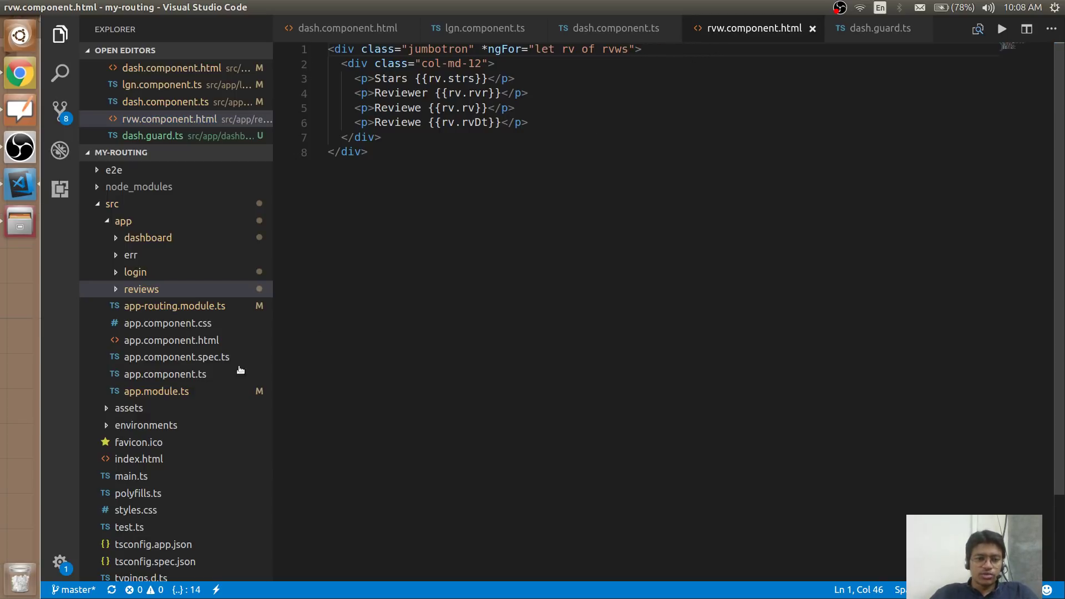
Step: Open app.module.ts to review its imports, then return to the Angular comparison whiteboard
{"action": "left_click", "coordinate": [184, 395]}
{"action": "double_click", "coordinate": [184, 395]}
{"action": "scroll", "coordinate": [599, 256], "scroll_direction": "up", "scroll_amount": 5}
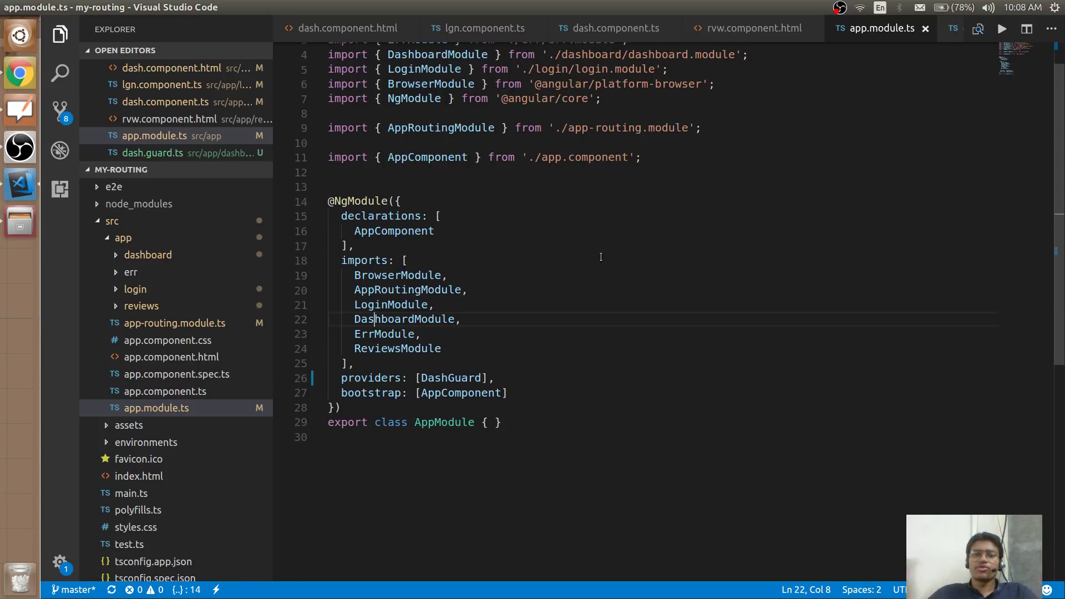
{"action": "scroll", "coordinate": [601, 257], "scroll_direction": "up", "scroll_amount": 1}
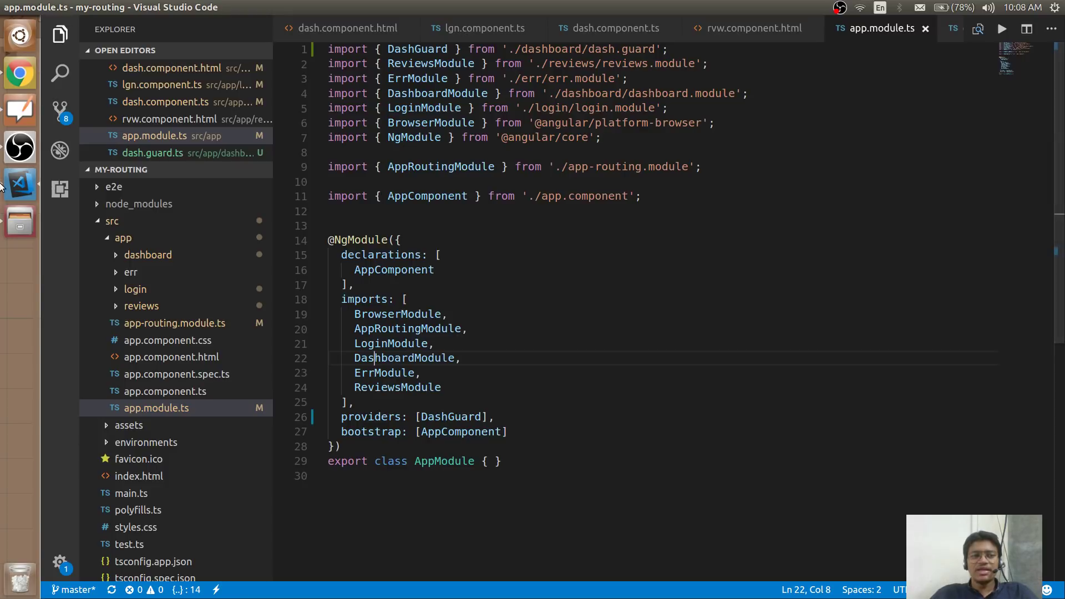
{"action": "left_click", "coordinate": [27, 111]}
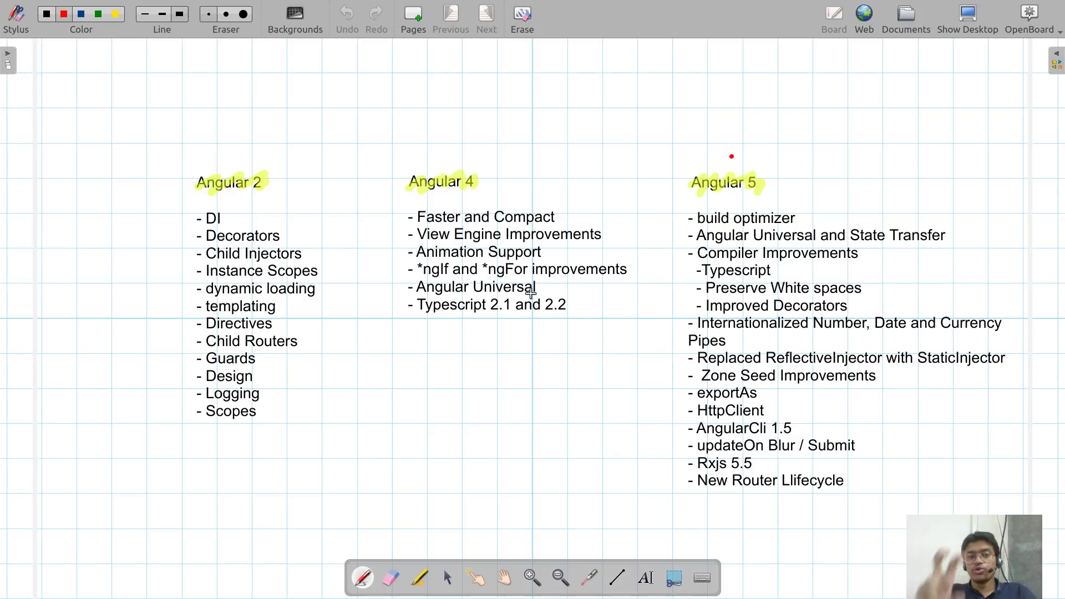
Step: Switch through VS Code to the Angular CHANGELOG page in Chrome
{"action": "key", "text": "alt+Tab"}
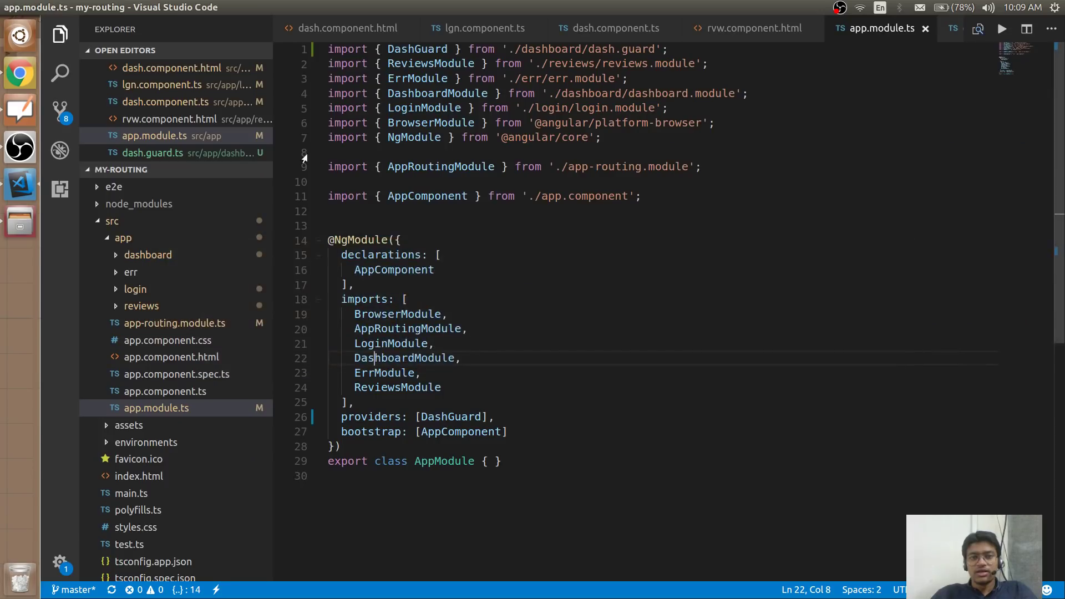
{"action": "key", "text": "alt+Tab"}
{"action": "key", "text": "alt+Tab"}
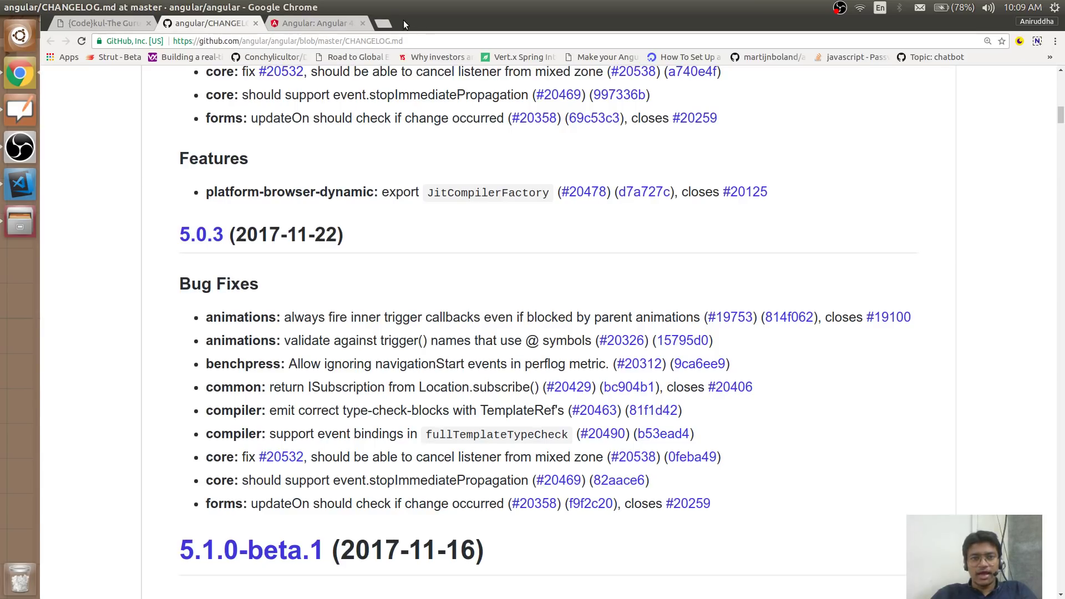
Step: In a new tab, search Google for 'angular universal' and bring up the top result's link options
{"action": "left_click", "coordinate": [382, 23]}
{"action": "type", "text": "google.com"}
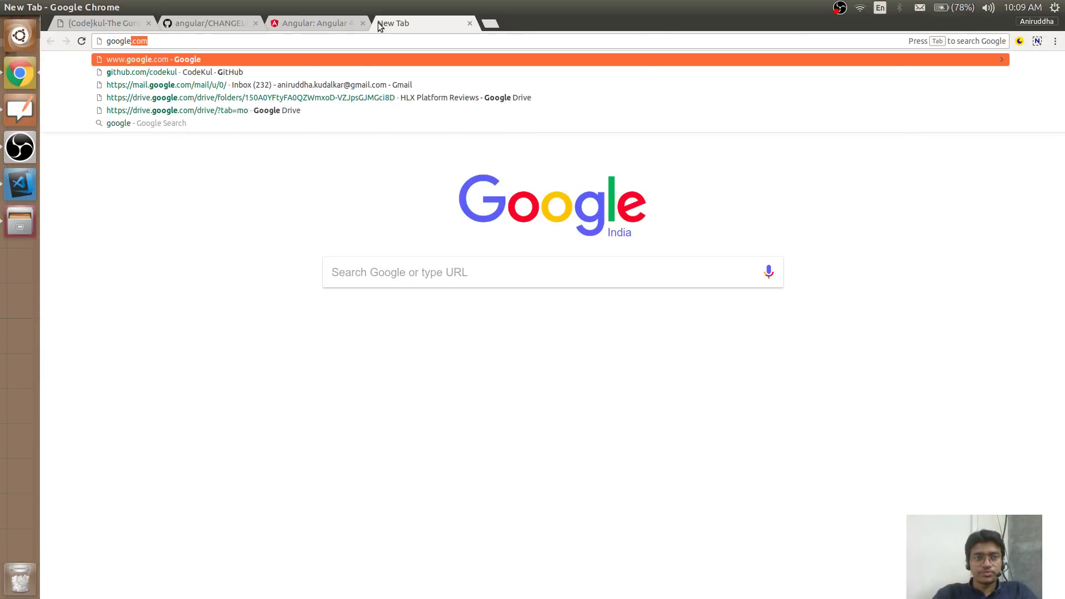
{"action": "key", "text": "Return"}
{"action": "type", "text": "angu"}
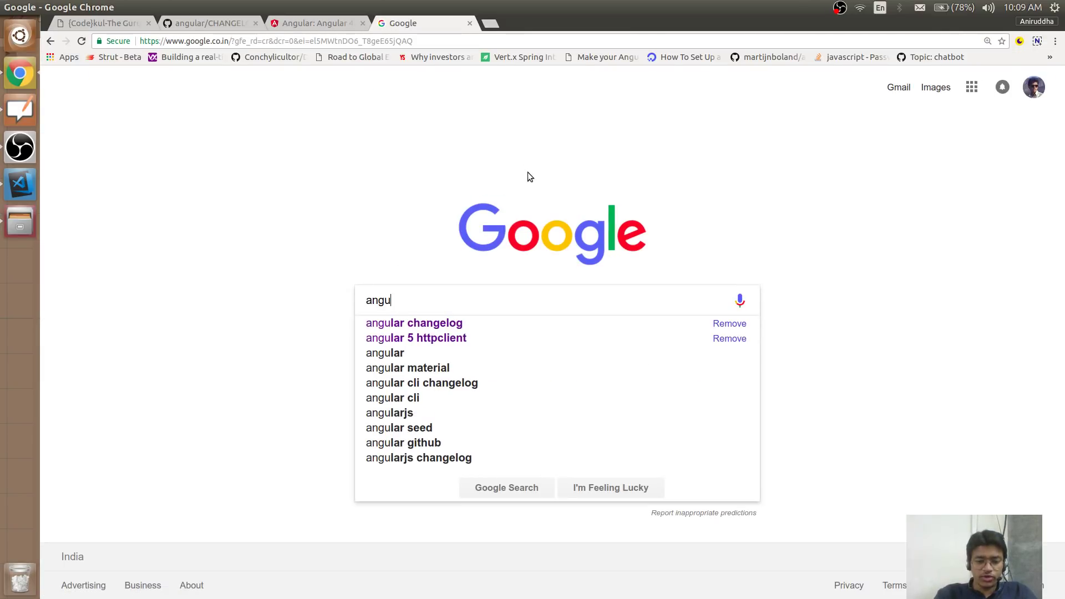
{"action": "type", "text": "lar uni"}
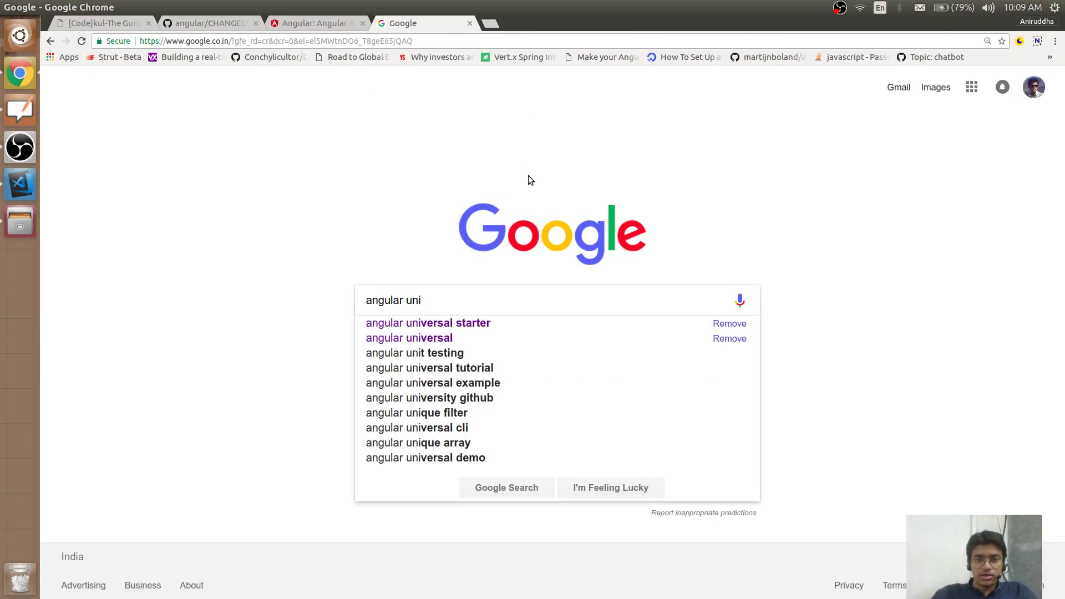
{"action": "left_click", "coordinate": [484, 335]}
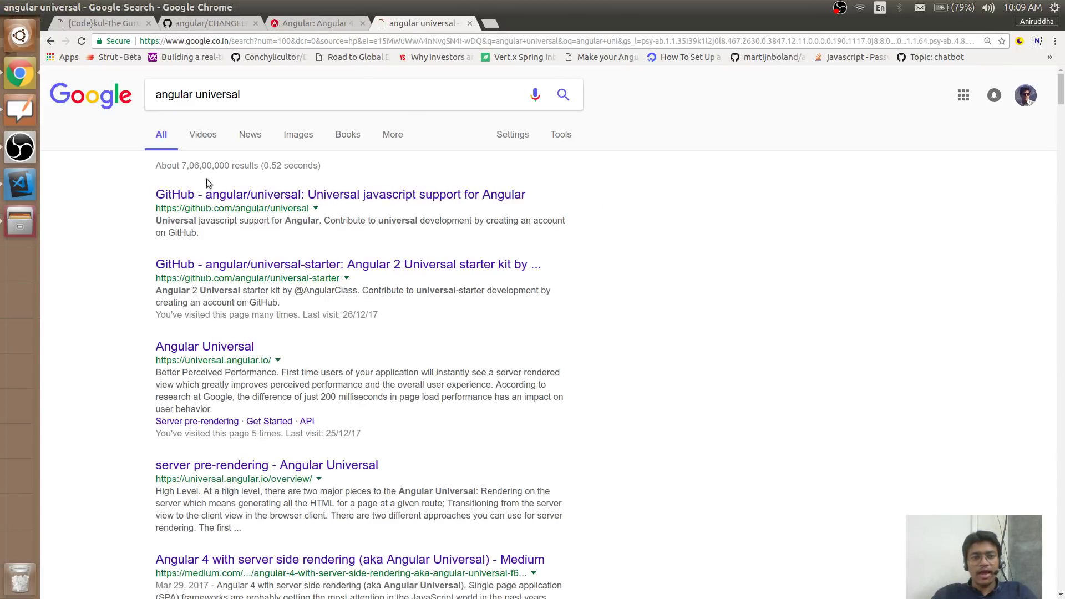
{"action": "right_click", "coordinate": [244, 346]}
Step: Open the Angular Universal site in its own tab
{"action": "left_click", "coordinate": [288, 349]}
{"action": "left_click", "coordinate": [509, 23]}
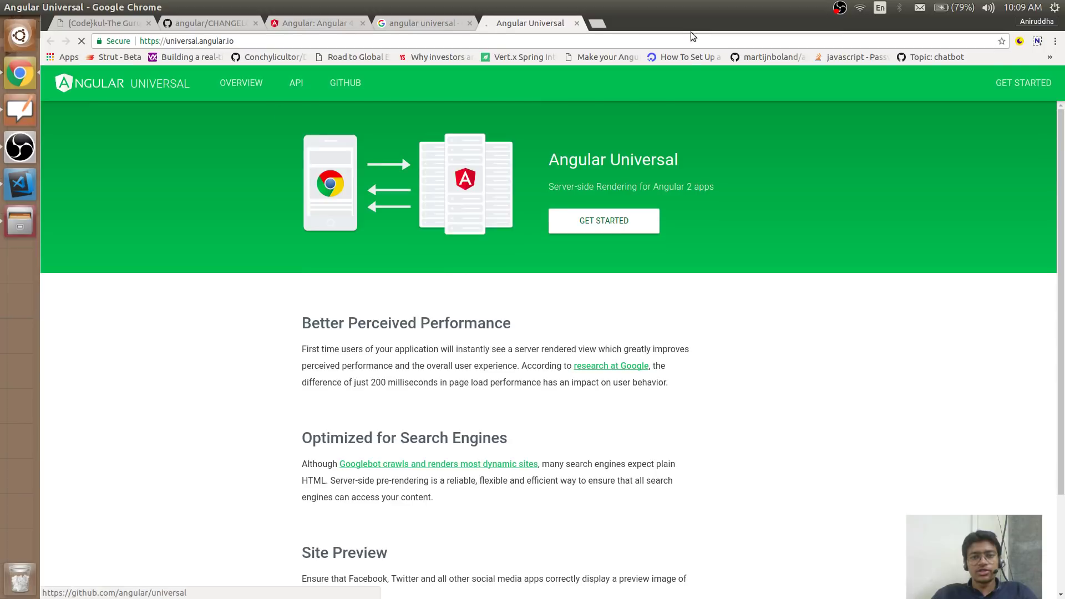
{"action": "scroll", "coordinate": [324, 227], "scroll_direction": "down", "scroll_amount": 4}
Step: Highlight the Better Perceived Performance, Optimized for Search Engines and Site Preview headings, then return to the whiteboard
{"action": "left_click_drag", "start_coordinate": [301, 205], "coordinate": [548, 204]}
{"action": "left_click", "coordinate": [548, 204]}
{"action": "left_click_drag", "start_coordinate": [307, 321], "coordinate": [531, 317]}
{"action": "left_click", "coordinate": [530, 318]}
{"action": "left_click_drag", "start_coordinate": [293, 434], "coordinate": [558, 429]}
{"action": "left_click", "coordinate": [611, 428]}
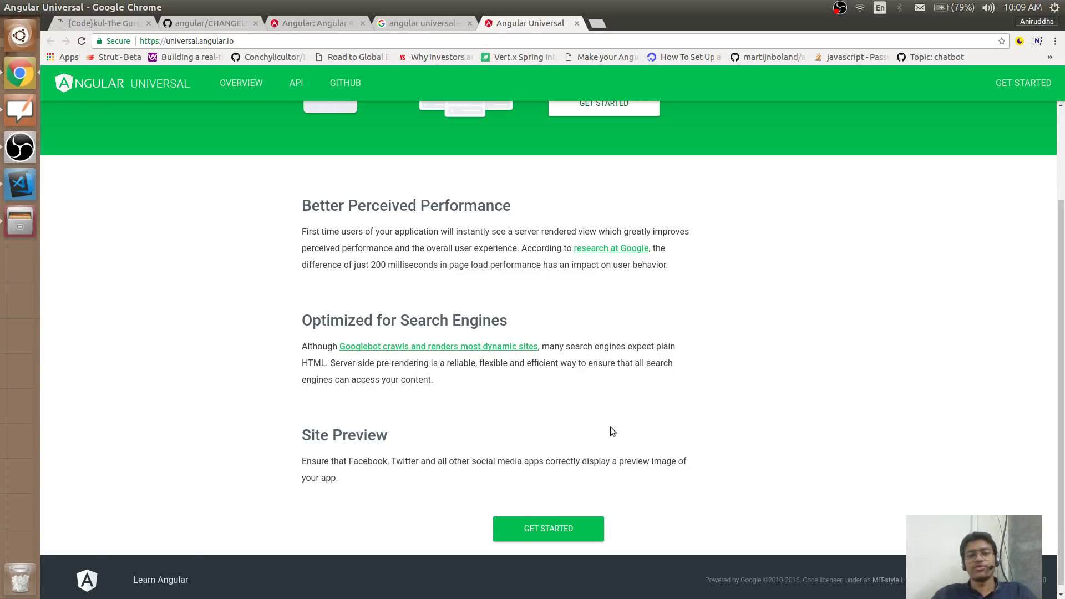
{"action": "left_click", "coordinate": [20, 184]}
{"action": "left_click", "coordinate": [9, 108]}
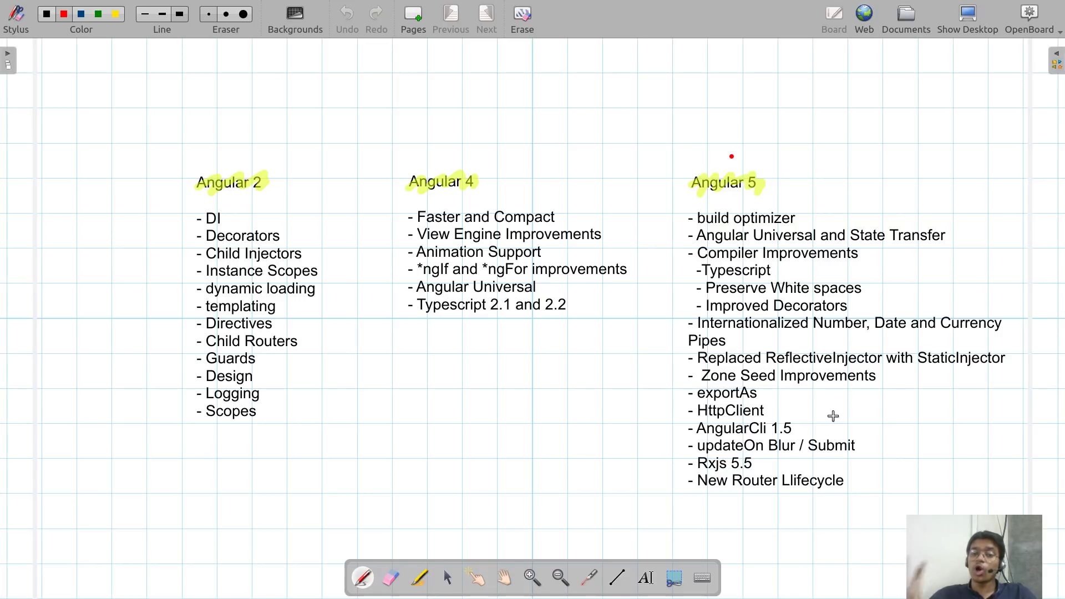
Step: Switch from the whiteboard to VS Code showing app.module.ts with DashboardModule and DashGuard
{"action": "key", "text": "alt+Tab"}
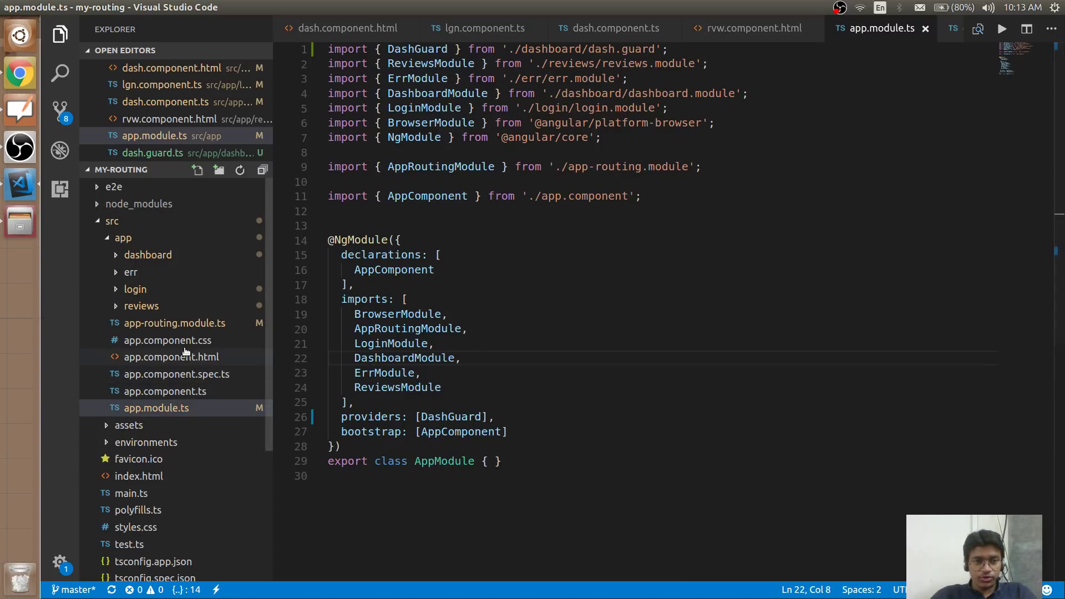
Step: Expand the src/app/reviews folder and open reviews.module.ts
{"action": "left_click", "coordinate": [164, 308]}
{"action": "left_click", "coordinate": [169, 324]}
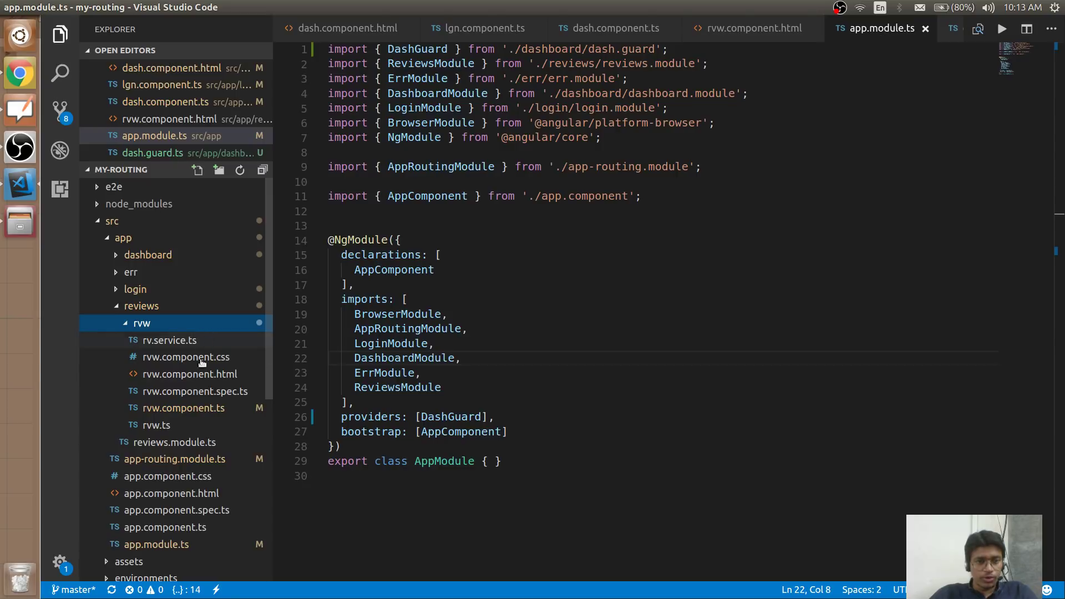
{"action": "left_click", "coordinate": [124, 309]}
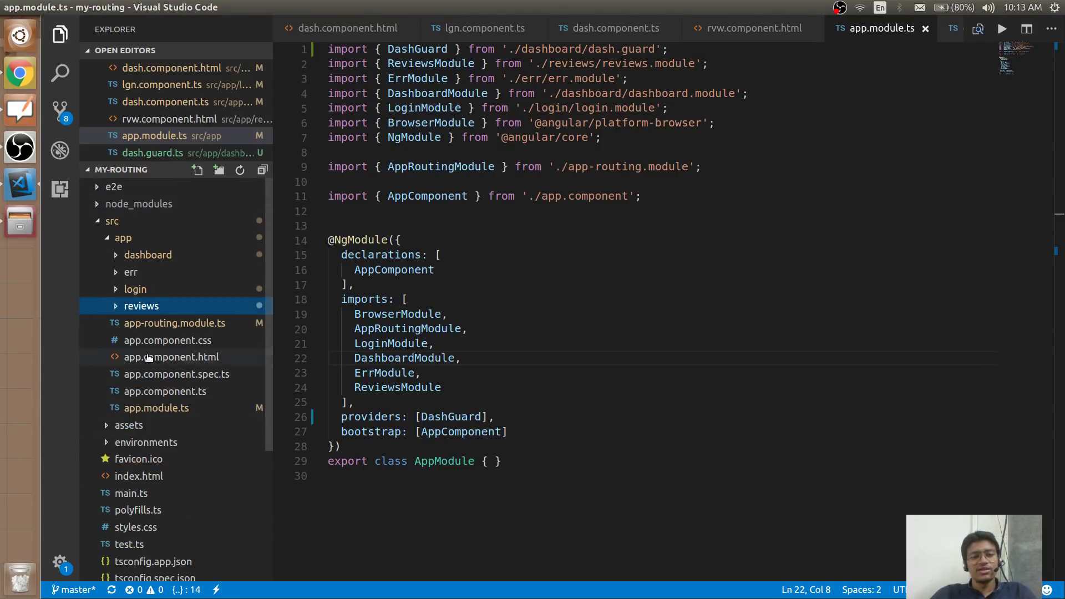
{"action": "left_click", "coordinate": [118, 311]}
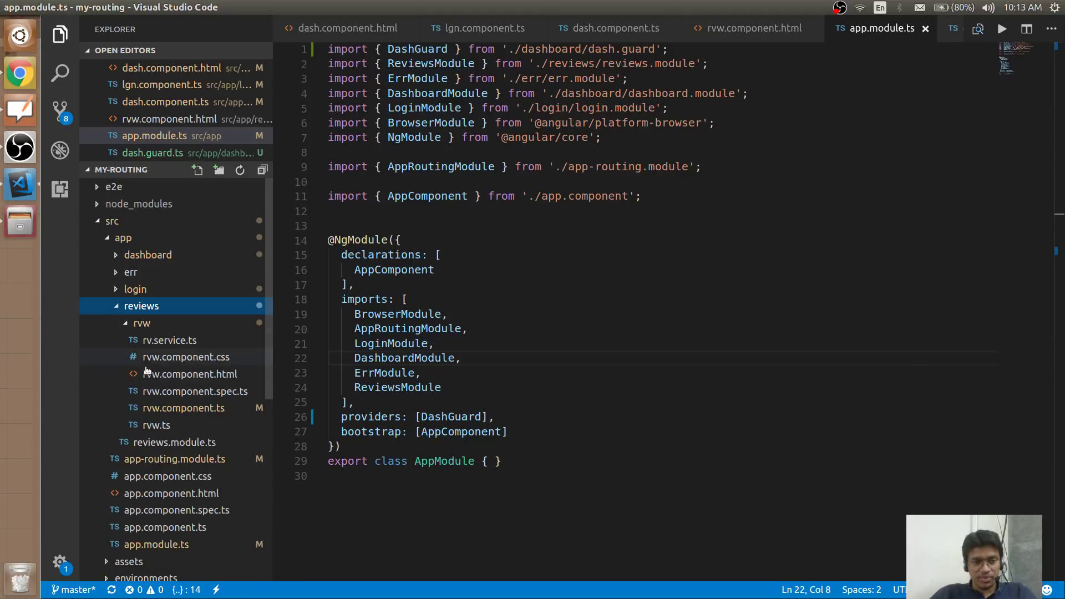
{"action": "left_click", "coordinate": [172, 443]}
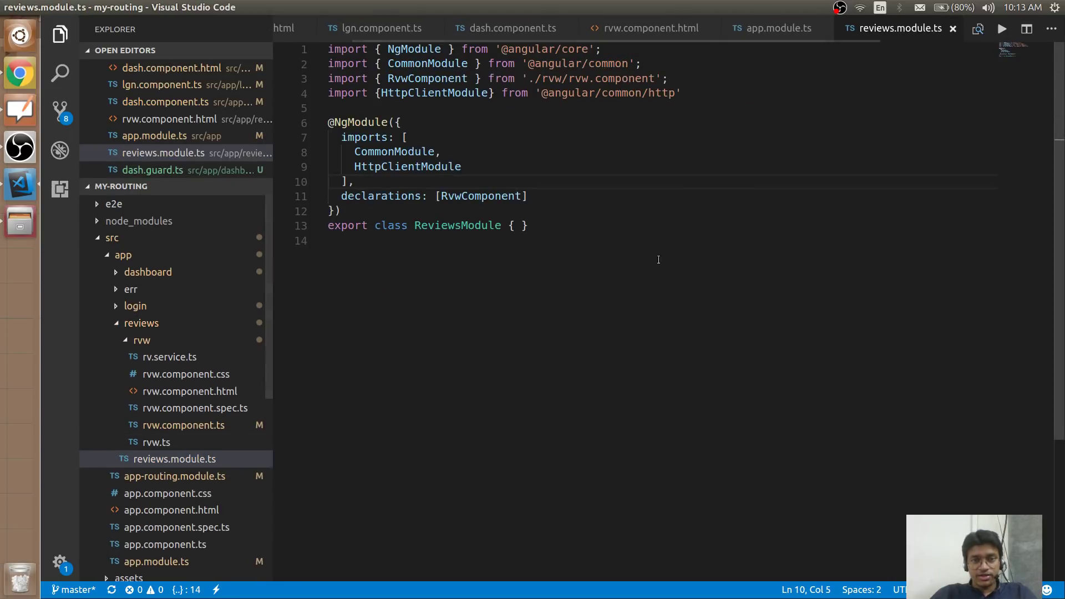
{"action": "scroll", "coordinate": [643, 260], "scroll_direction": "up", "scroll_amount": 3}
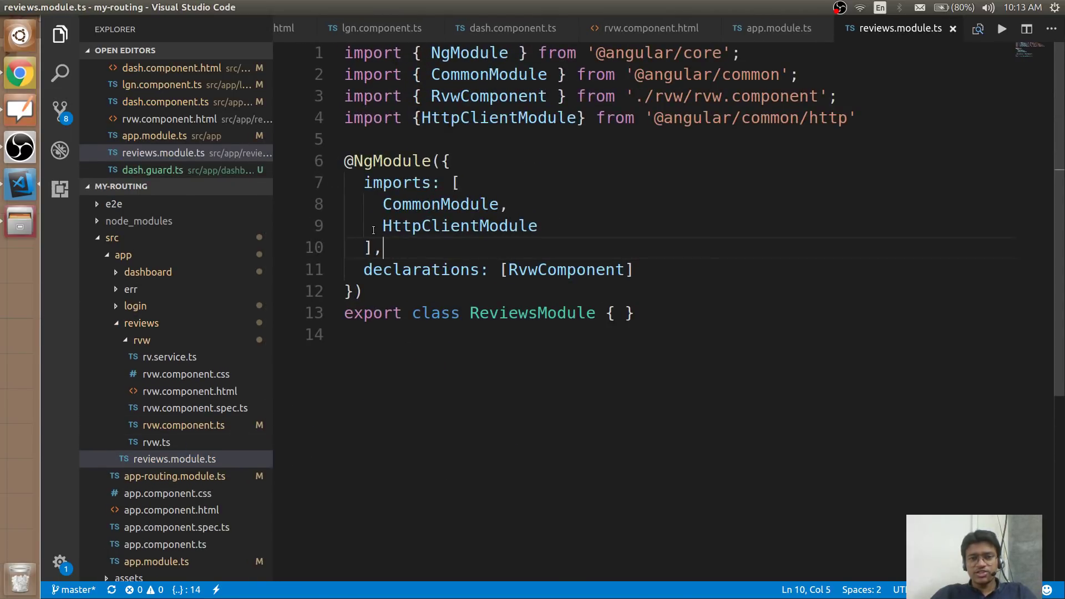
{"action": "left_click_drag", "start_coordinate": [375, 230], "coordinate": [613, 225]}
{"action": "left_click", "coordinate": [613, 224]}
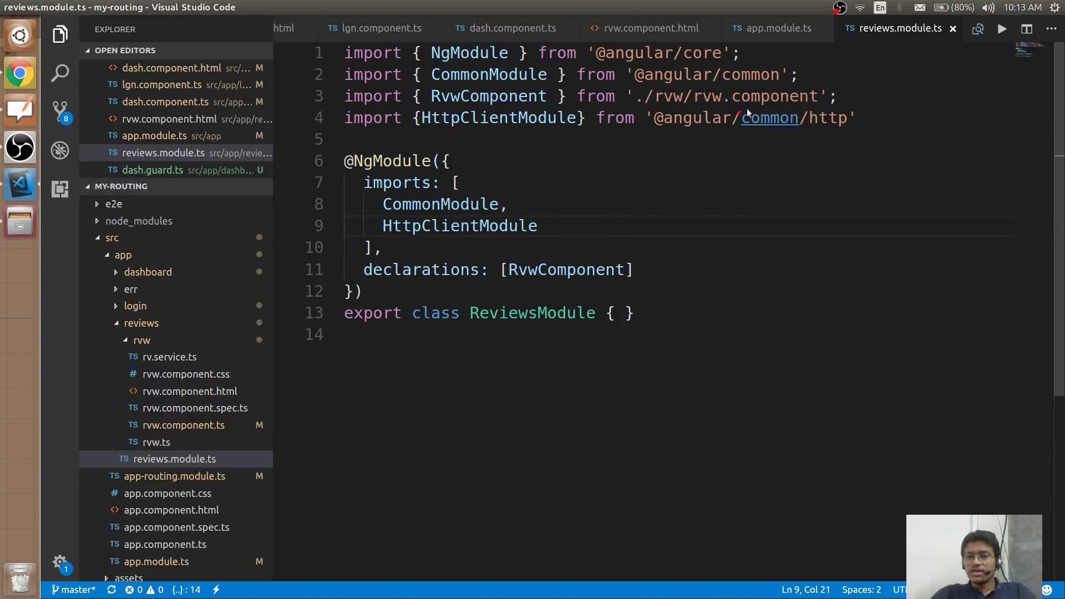
{"action": "mouse_move", "coordinate": [754, 109]}
{"action": "left_mouse_down"}
{"action": "mouse_move", "coordinate": [801, 127]}
{"action": "mouse_move", "coordinate": [761, 142]}
{"action": "mouse_move", "coordinate": [737, 116]}
{"action": "mouse_move", "coordinate": [746, 105]}
{"action": "left_mouse_up"}
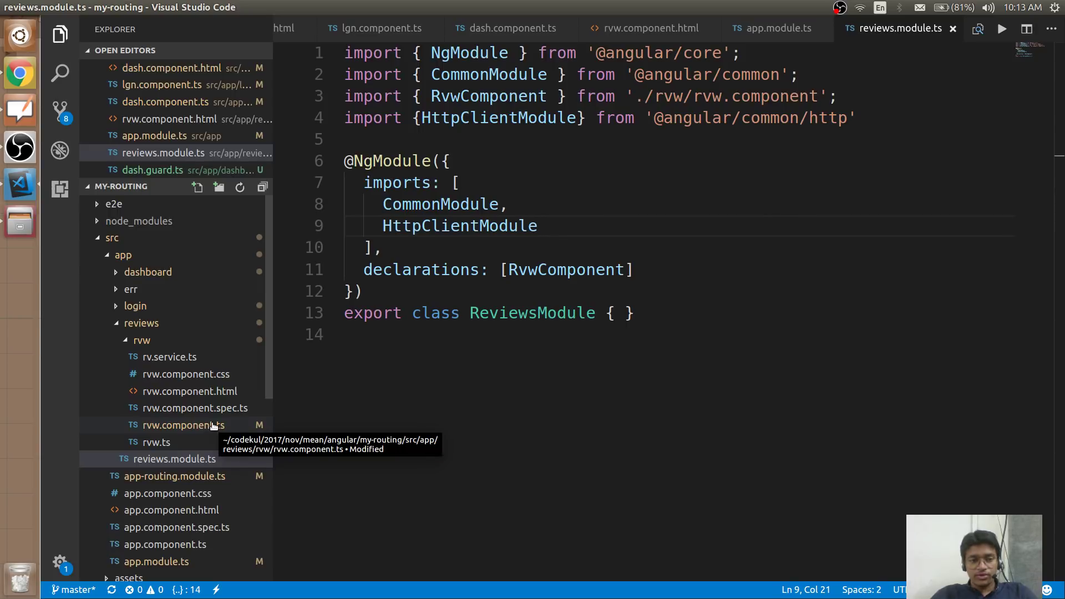
Step: Open rv.service.ts and mark the http: HttpClient constructor parameter and its line 1 import
{"action": "left_click", "coordinate": [169, 356]}
{"action": "scroll", "coordinate": [611, 338], "scroll_direction": "up", "scroll_amount": 3}
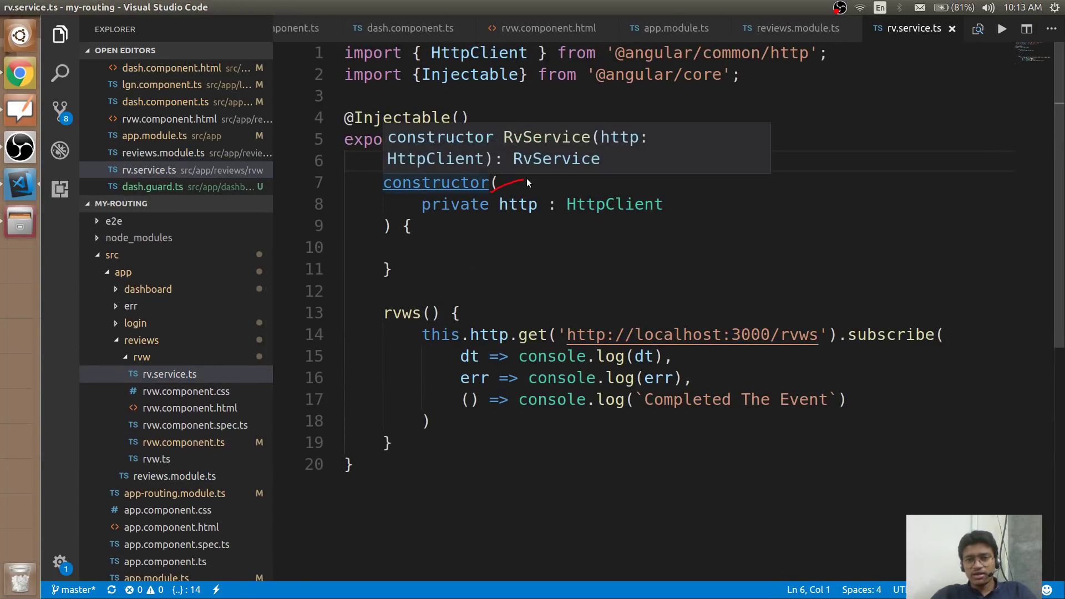
{"action": "mouse_move", "coordinate": [532, 179]}
{"action": "left_mouse_down"}
{"action": "mouse_move", "coordinate": [641, 174]}
{"action": "mouse_move", "coordinate": [667, 222]}
{"action": "mouse_move", "coordinate": [561, 245]}
{"action": "mouse_move", "coordinate": [501, 196]}
{"action": "left_mouse_up"}
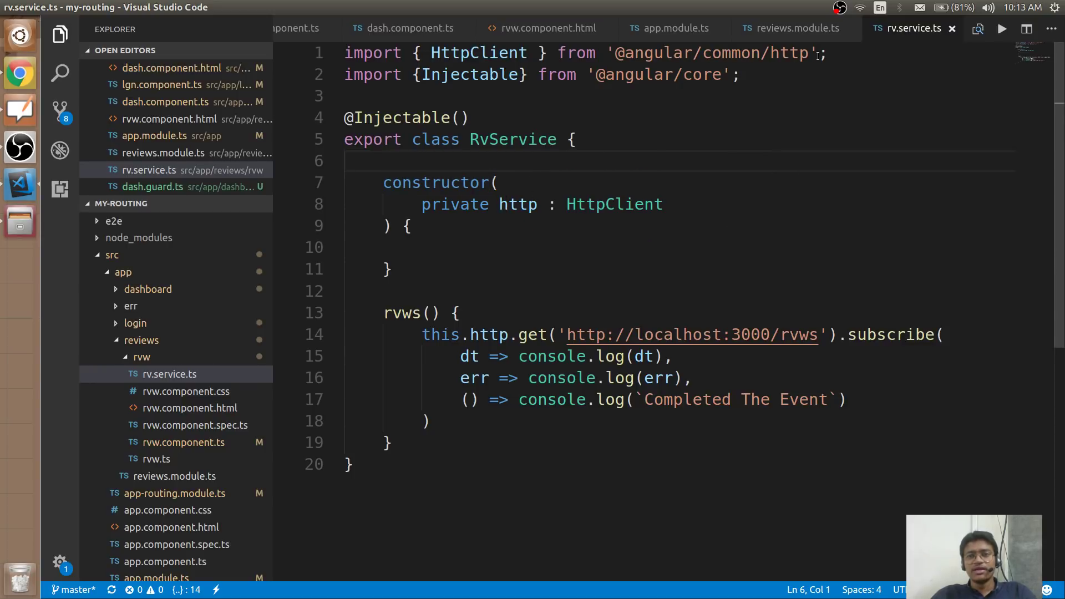
{"action": "mouse_move", "coordinate": [432, 66]}
{"action": "left_mouse_down"}
{"action": "mouse_move", "coordinate": [826, 70]}
{"action": "mouse_move", "coordinate": [727, 29]}
{"action": "mouse_move", "coordinate": [377, 53]}
{"action": "mouse_move", "coordinate": [383, 69]}
{"action": "left_mouse_up"}
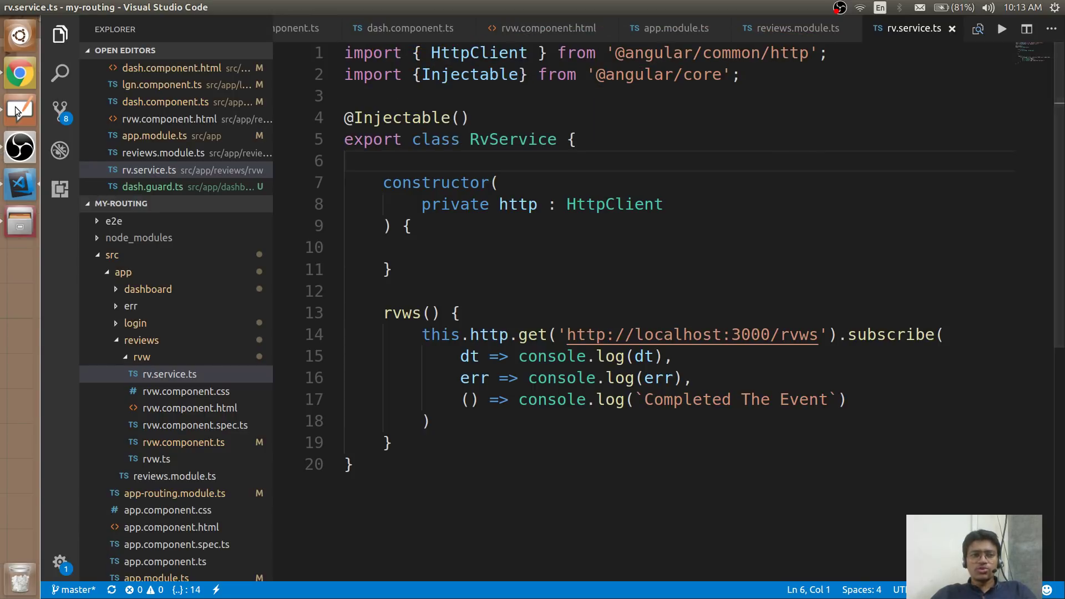
Step: Bring the OpenBoard Angular 2/4/5 comparison whiteboard back in front of the code editor
{"action": "left_click", "coordinate": [18, 111]}
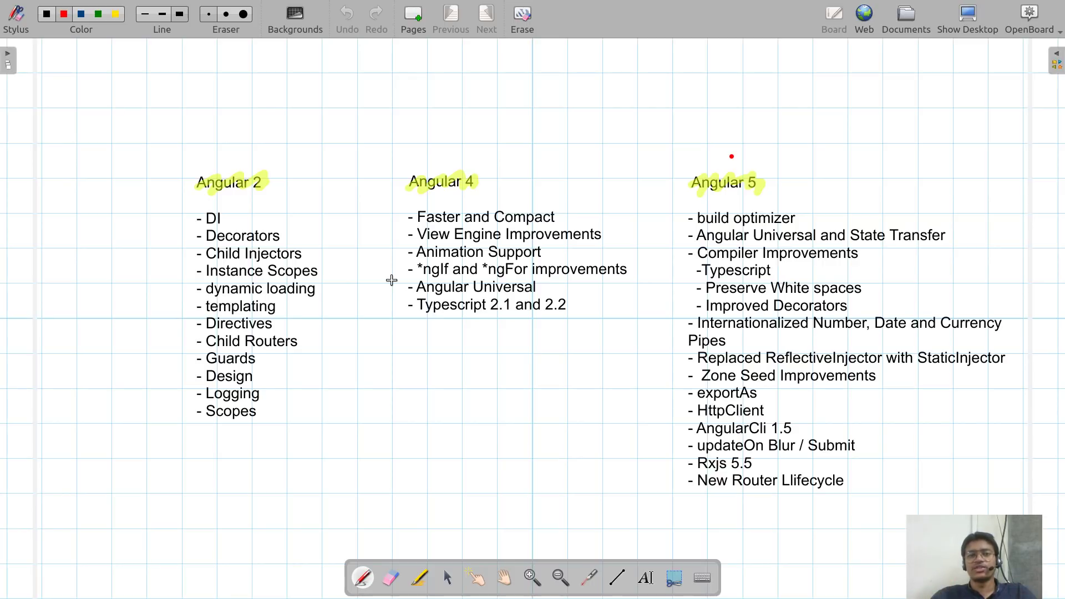
Step: Switch to Google Chrome and show the {Code}kul homepage in the first tab
{"action": "key", "text": "alt+Tab"}
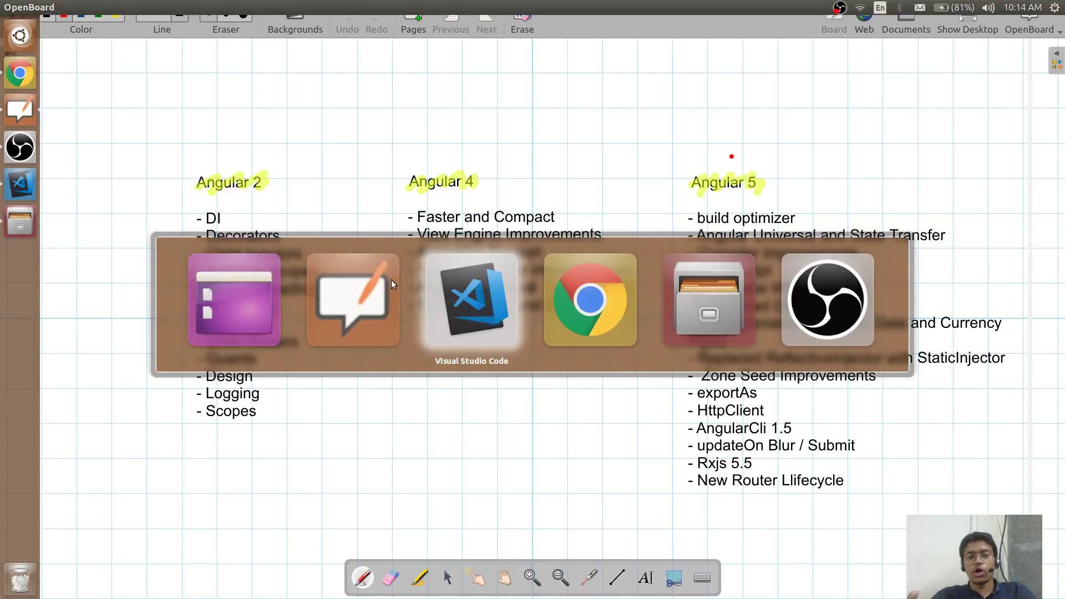
{"action": "key", "text": "alt+Tab"}
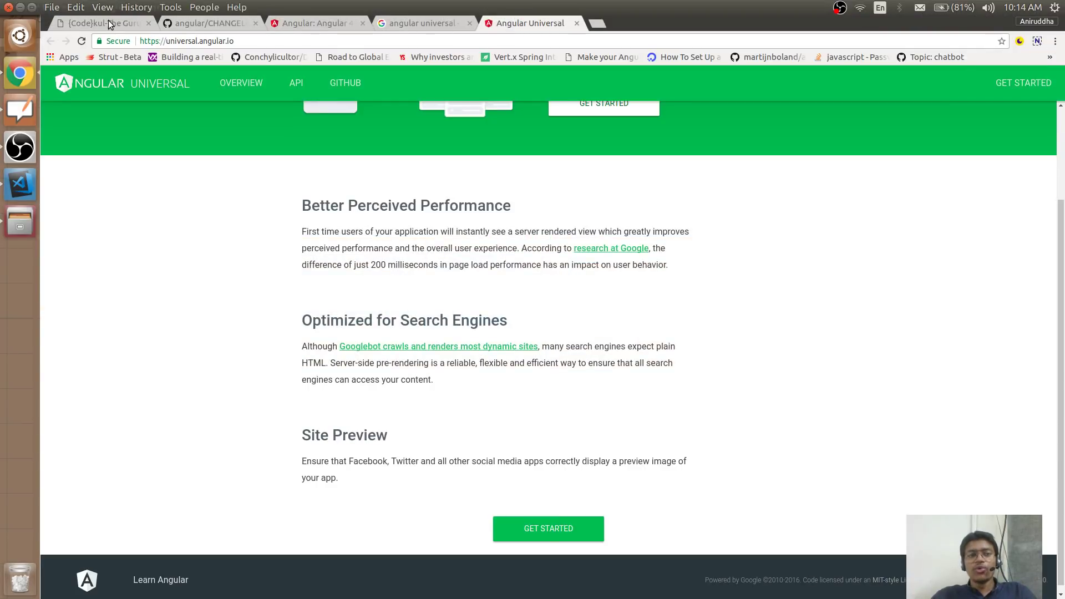
{"action": "key", "text": "alt+1"}
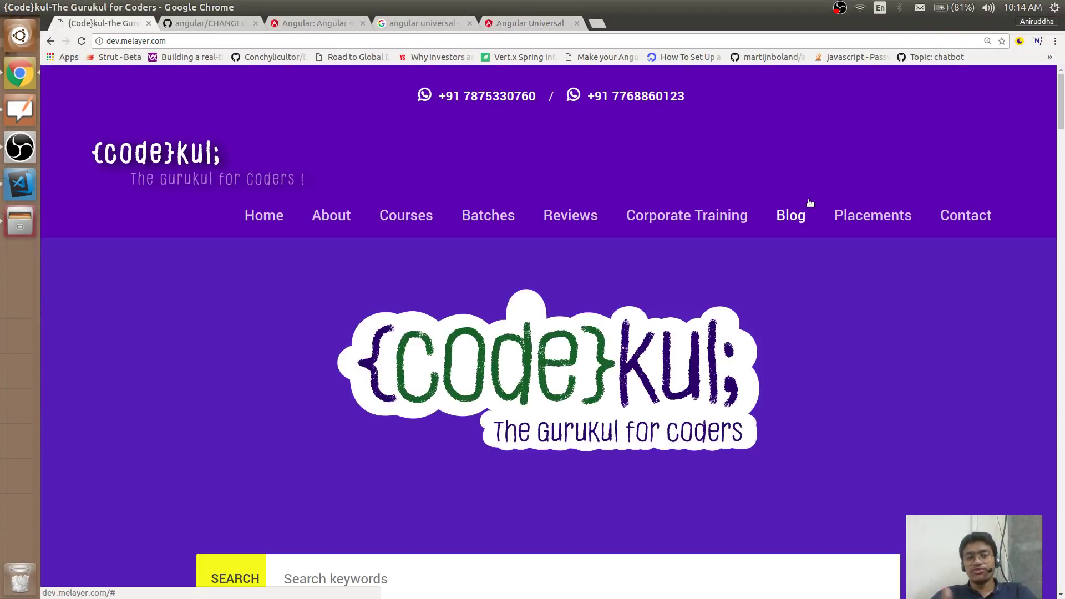